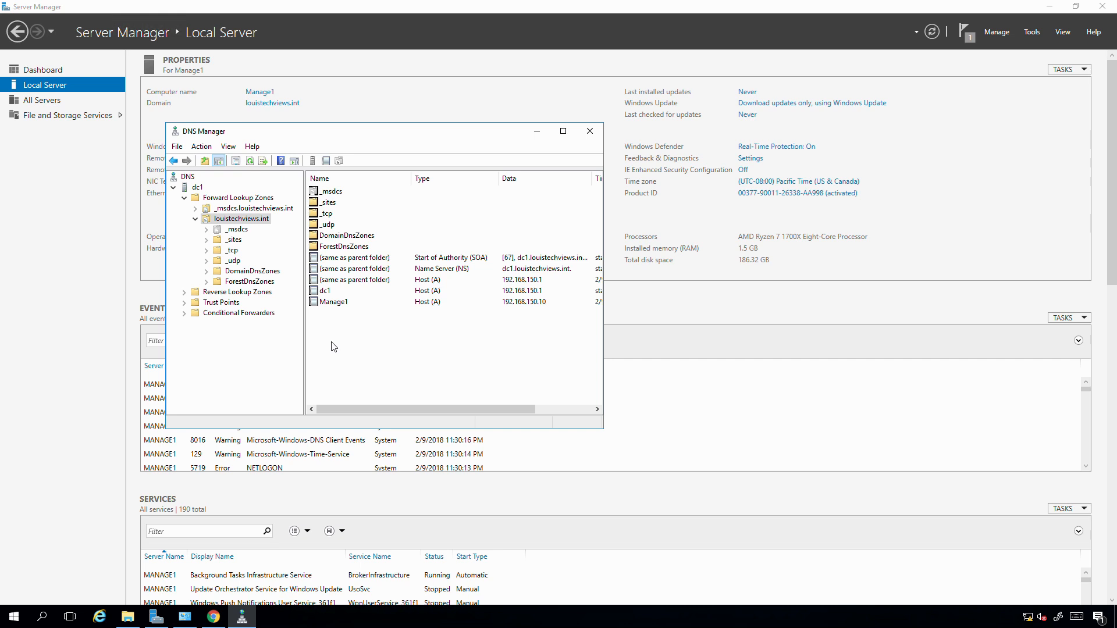
- Minimize Server Manager, maximize the DNS Manager window and display the louistechviews.int forward lookup zone
{"action": "left_click", "coordinate": [1050, 7]}
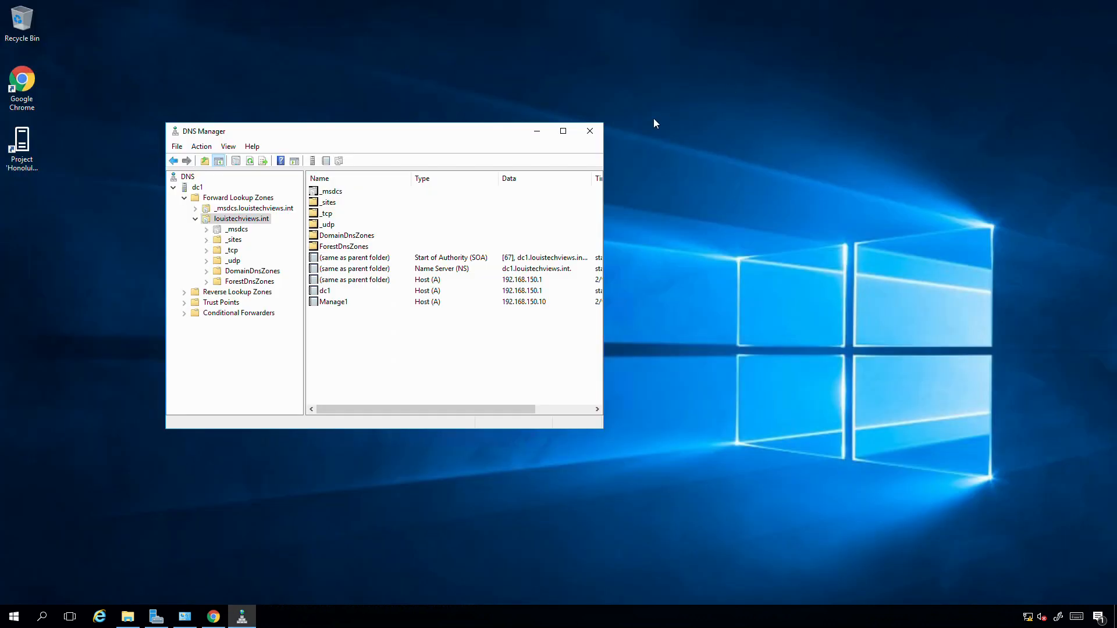
{"action": "left_click", "coordinate": [564, 131]}
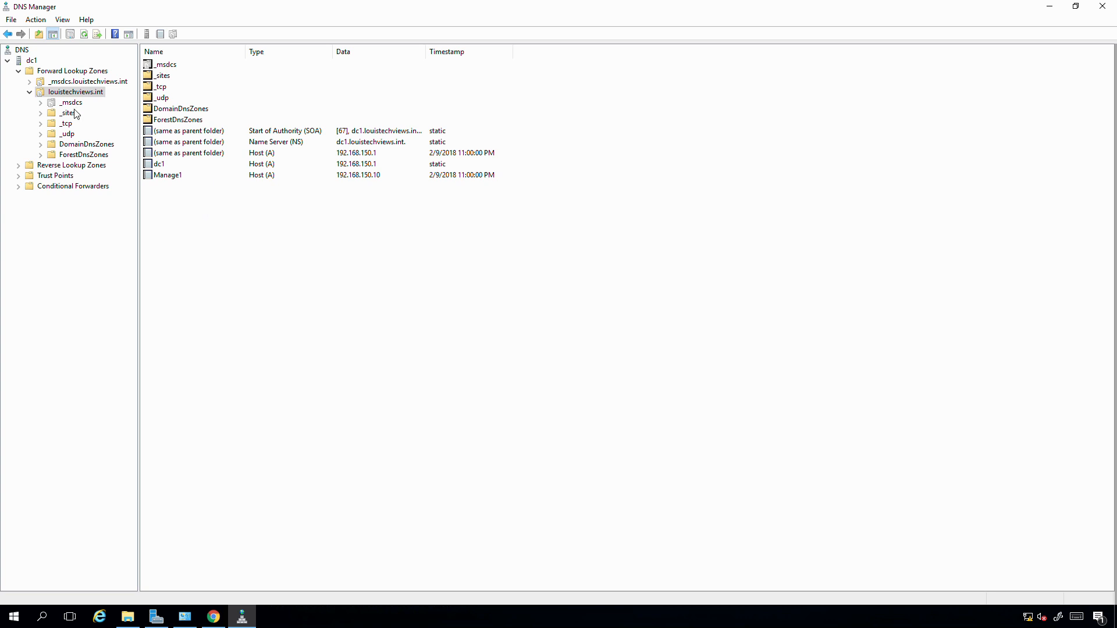
{"action": "left_click", "coordinate": [56, 73]}
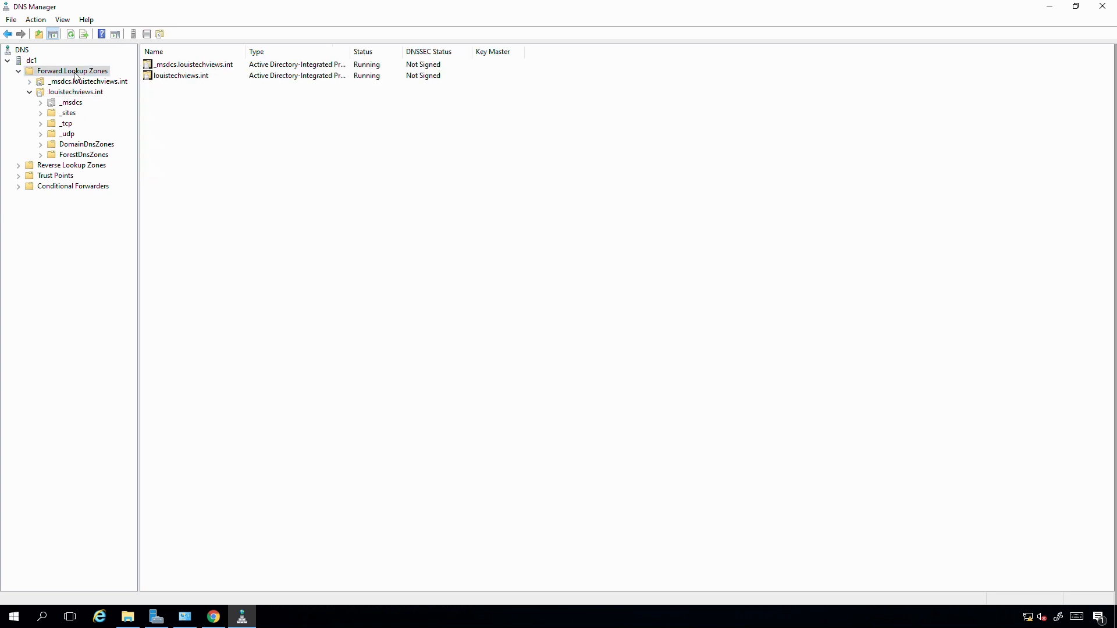
{"action": "left_click", "coordinate": [83, 93]}
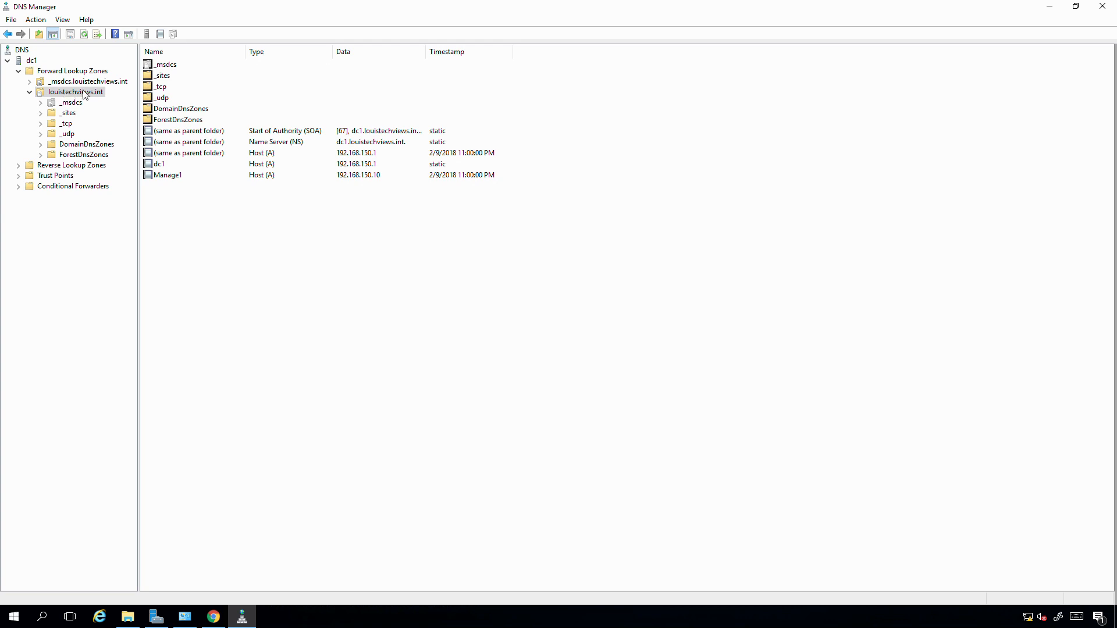
- Add a host (A) record named router1 with IP address 192.168.150.254 to the louistechviews.int zone
{"action": "right_click", "coordinate": [85, 95]}
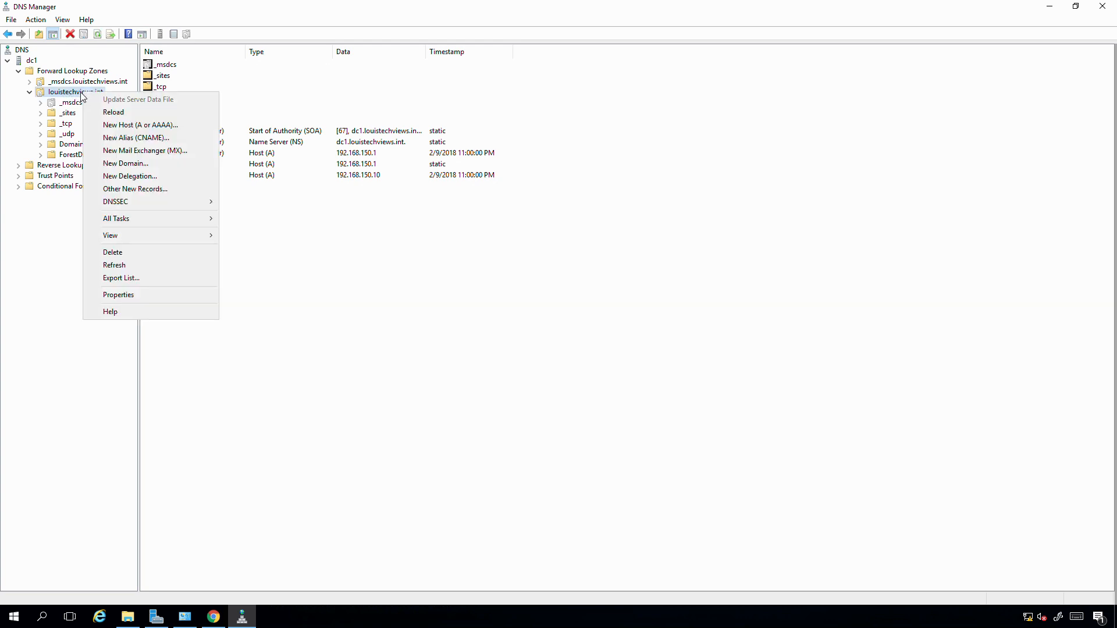
{"action": "left_click", "coordinate": [129, 126]}
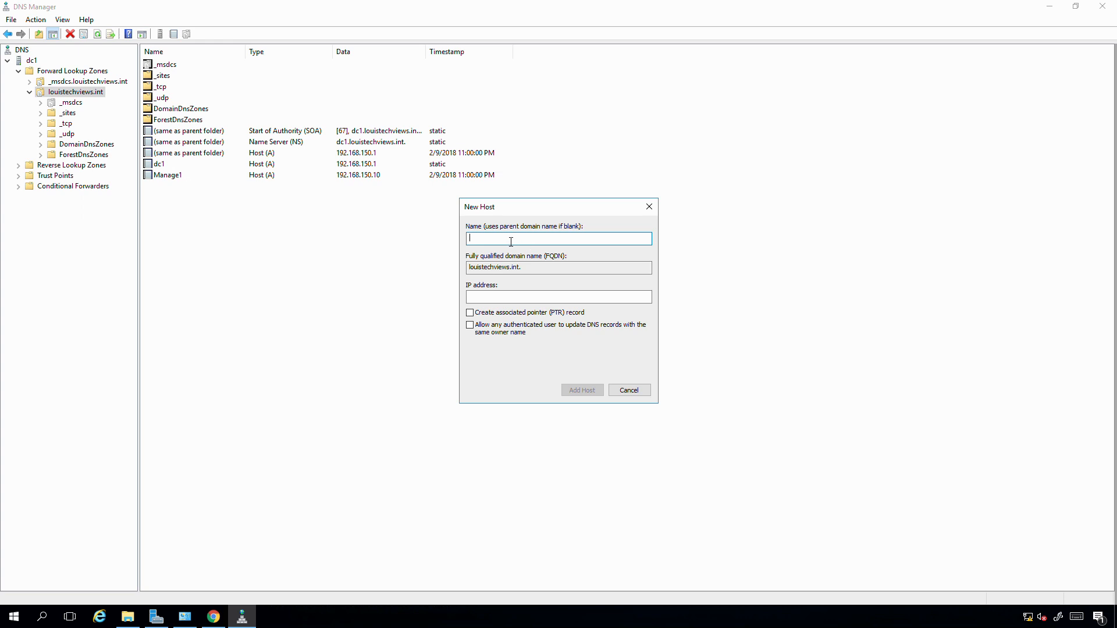
{"action": "type", "text": "router1"}
{"action": "key", "text": "Tab"}
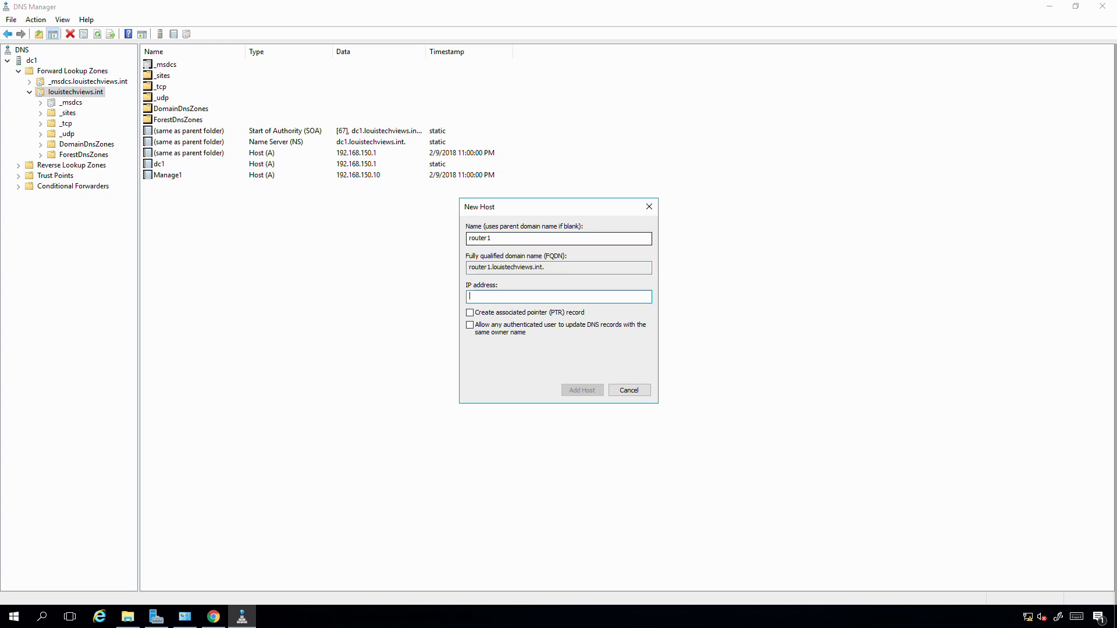
{"action": "type", "text": "192.168.150.254"}
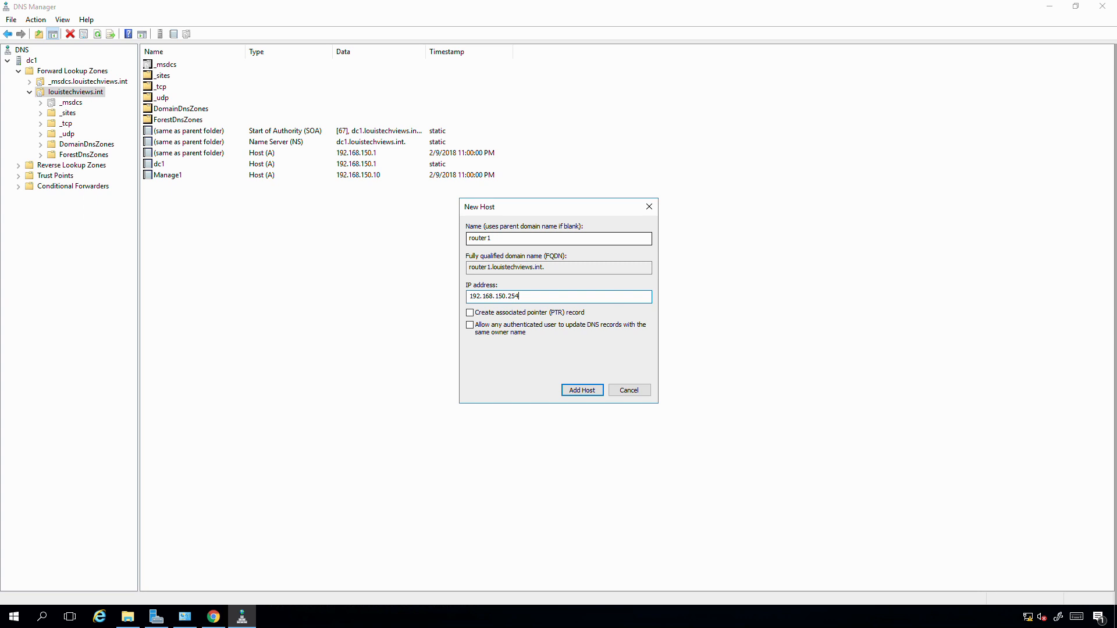
{"action": "left_click", "coordinate": [579, 389]}
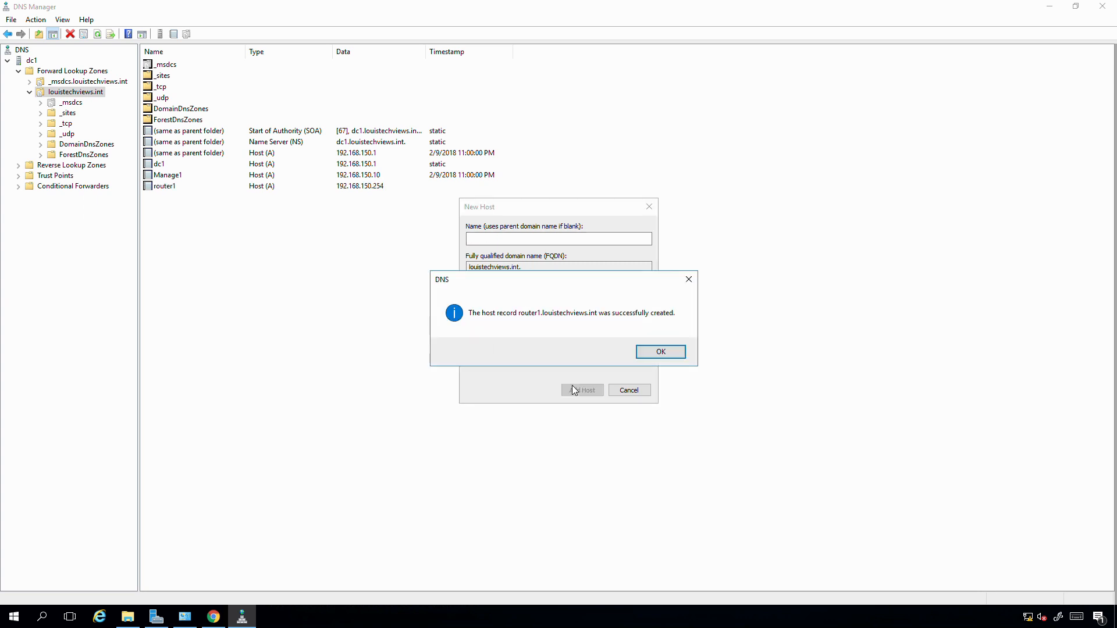
{"action": "left_click", "coordinate": [648, 355]}
{"action": "left_click", "coordinate": [635, 390]}
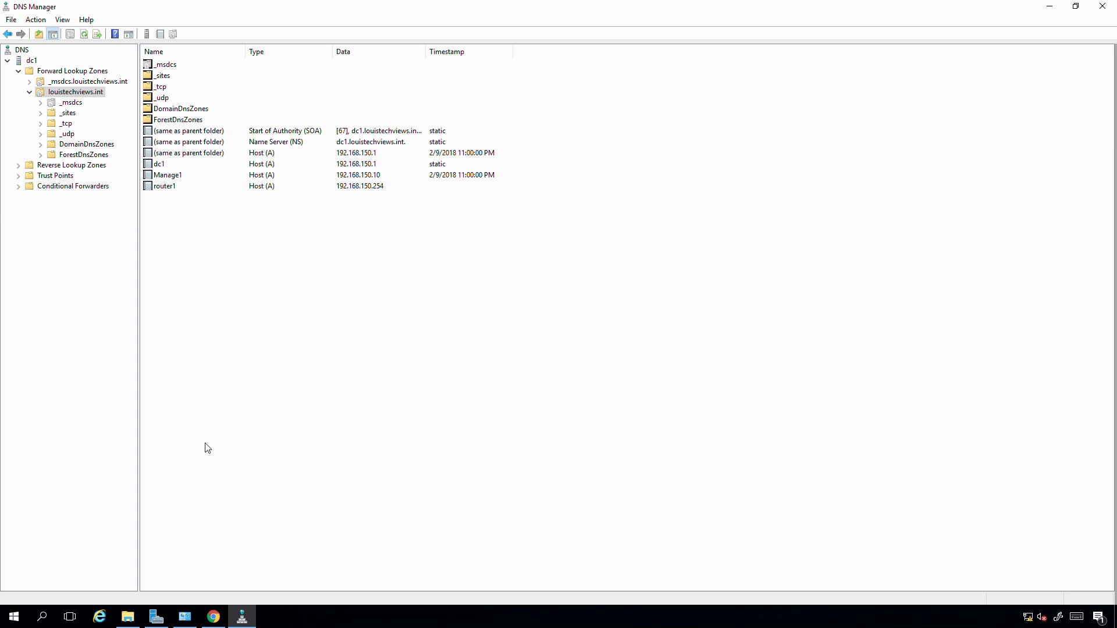
- Launch a Command Prompt by running cmd
{"action": "left_click", "coordinate": [13, 622]}
{"action": "right_click", "coordinate": [12, 621]}
{"action": "left_click", "coordinate": [36, 562]}
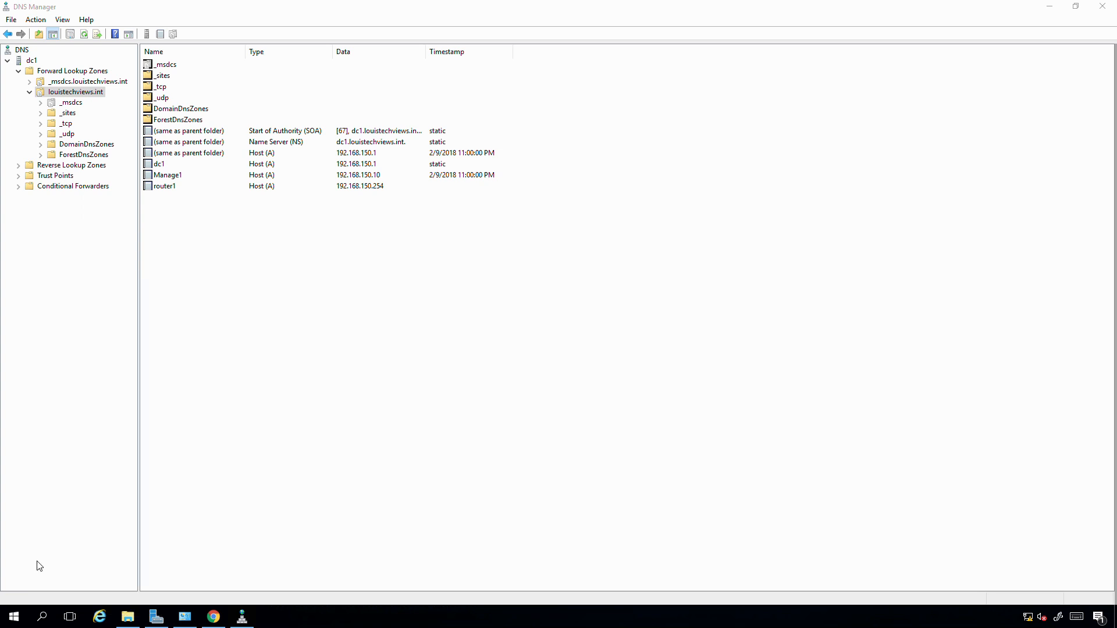
{"action": "type", "text": "cmd"}
{"action": "key", "text": "Return"}
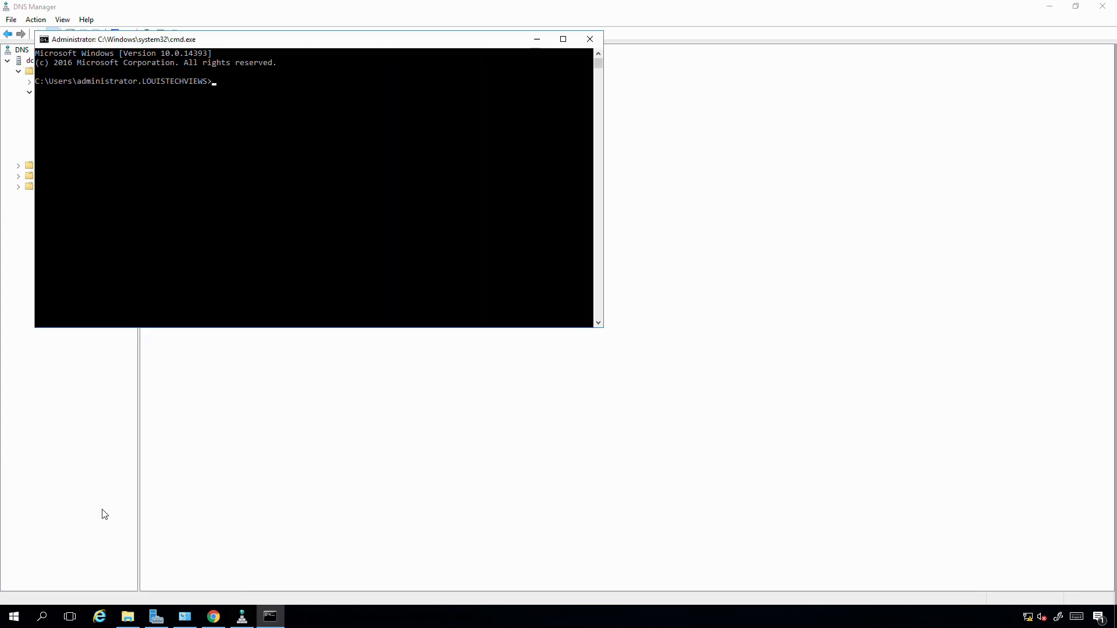
- Look up router1.louistechviews.int with nslookup to test its name resolution
{"action": "type", "text": "nslookup router1.louistechviews.int"}
{"action": "key", "text": "Return"}
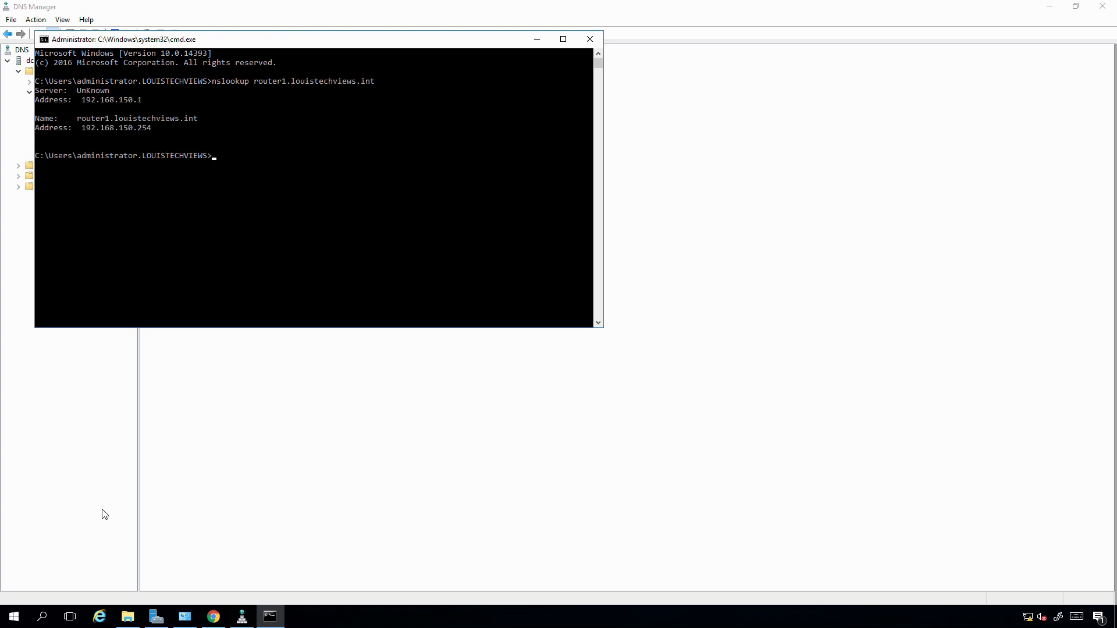
- Ping router1.louistechviews.int to test that the host is reachable by name
{"action": "type", "text": "ping router1.louistechviews.int"}
{"action": "key", "text": "Return"}
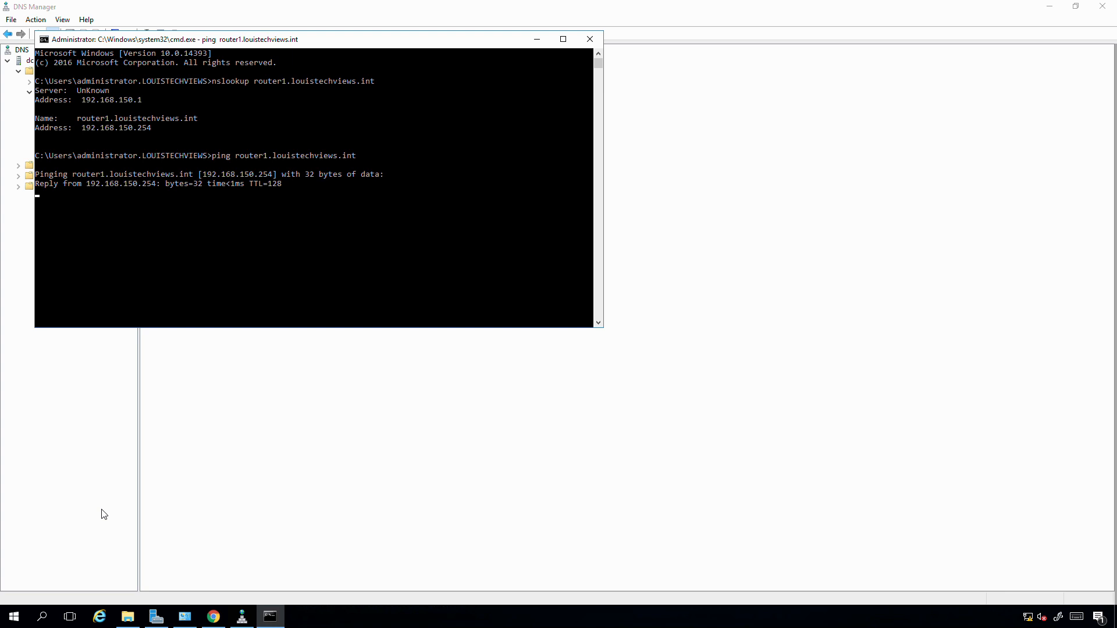
- Return to DNS Manager, collapse the louistechviews.int zone and view the reverse and forward lookup zone folders
{"action": "left_click", "coordinate": [225, 423]}
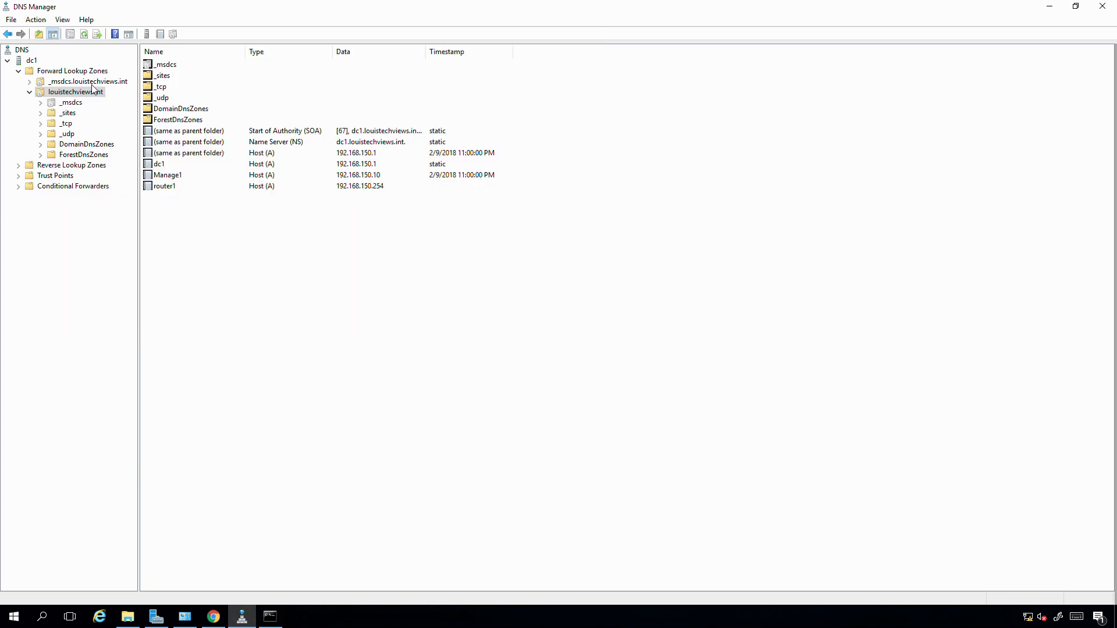
{"action": "double_click", "coordinate": [72, 93]}
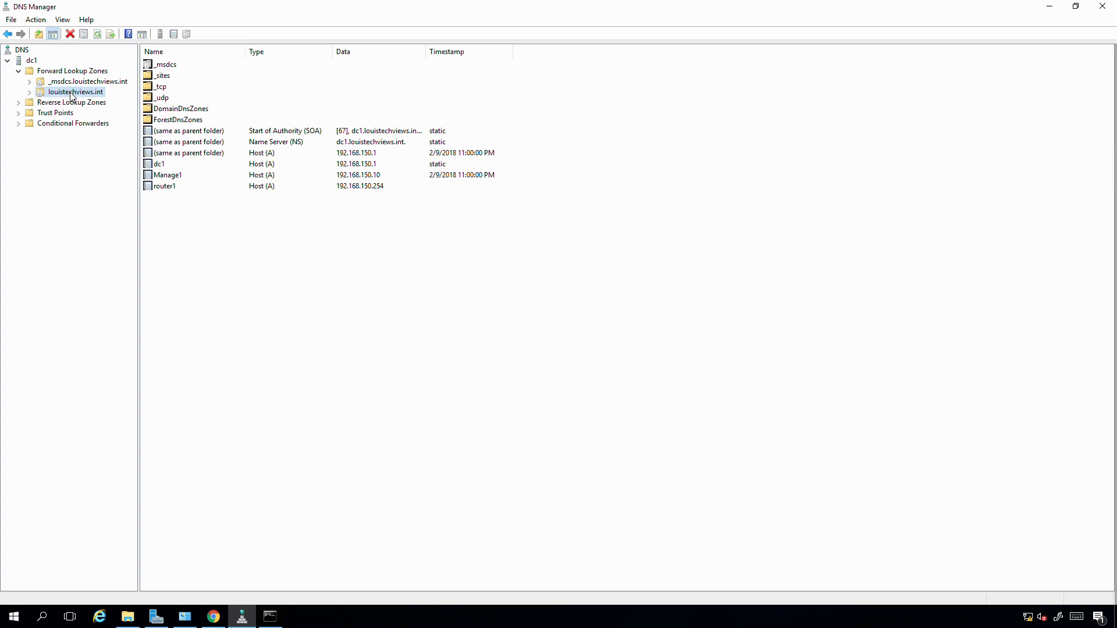
{"action": "left_click", "coordinate": [59, 105]}
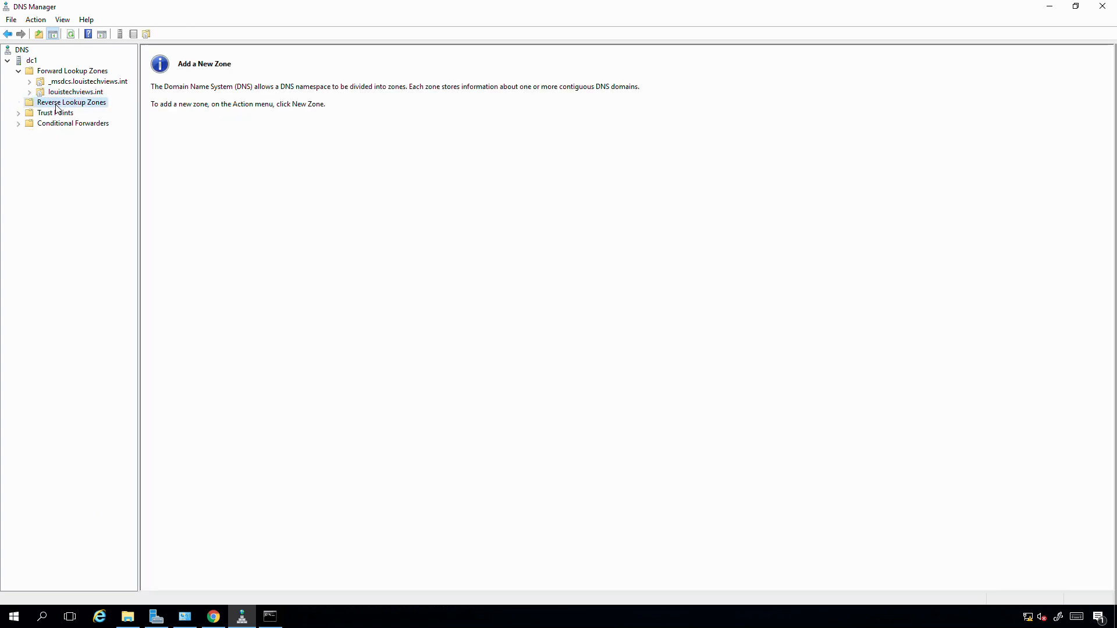
{"action": "left_click", "coordinate": [65, 72]}
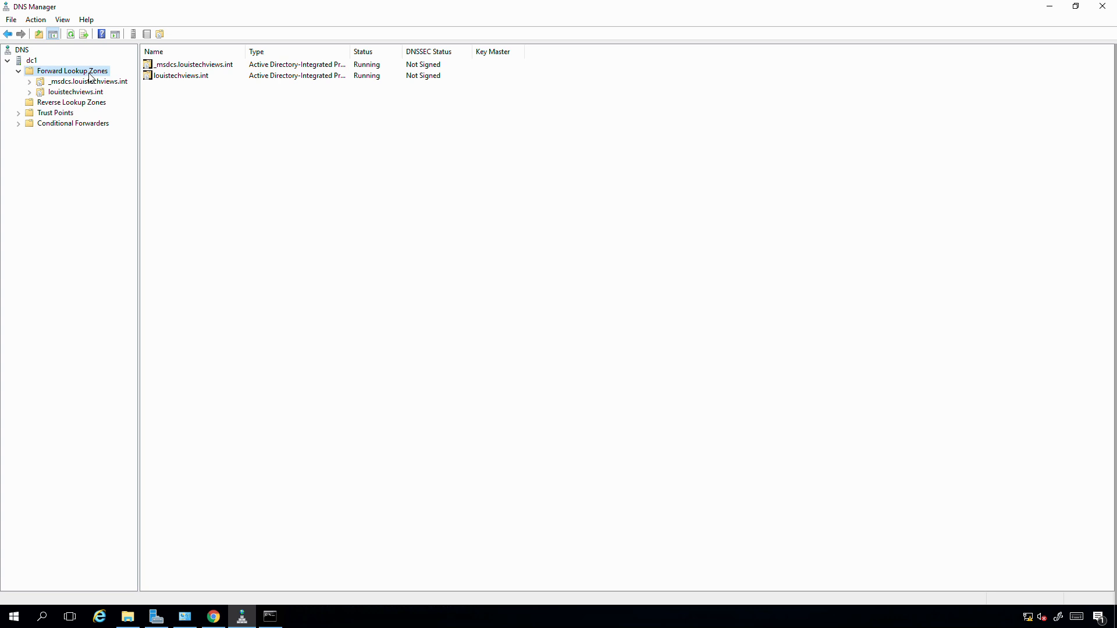
- Start a new IPv4 reverse lookup zone as an Active Directory-stored primary zone, replicated to all DNS servers on domain controllers in this domain
{"action": "left_click", "coordinate": [42, 105]}
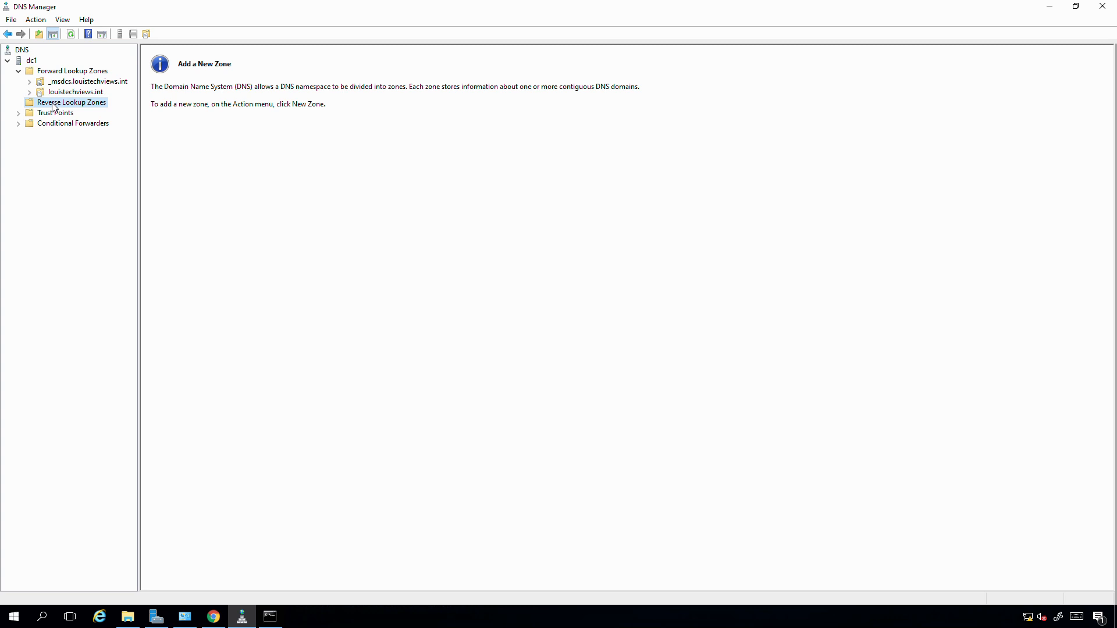
{"action": "right_click", "coordinate": [53, 107]}
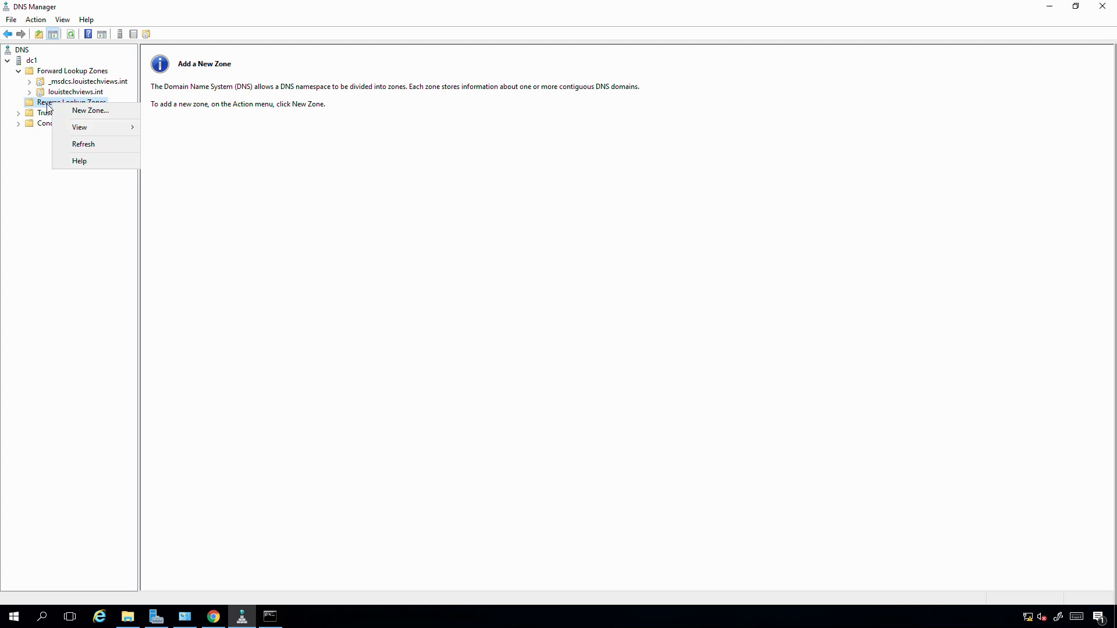
{"action": "left_click", "coordinate": [78, 114]}
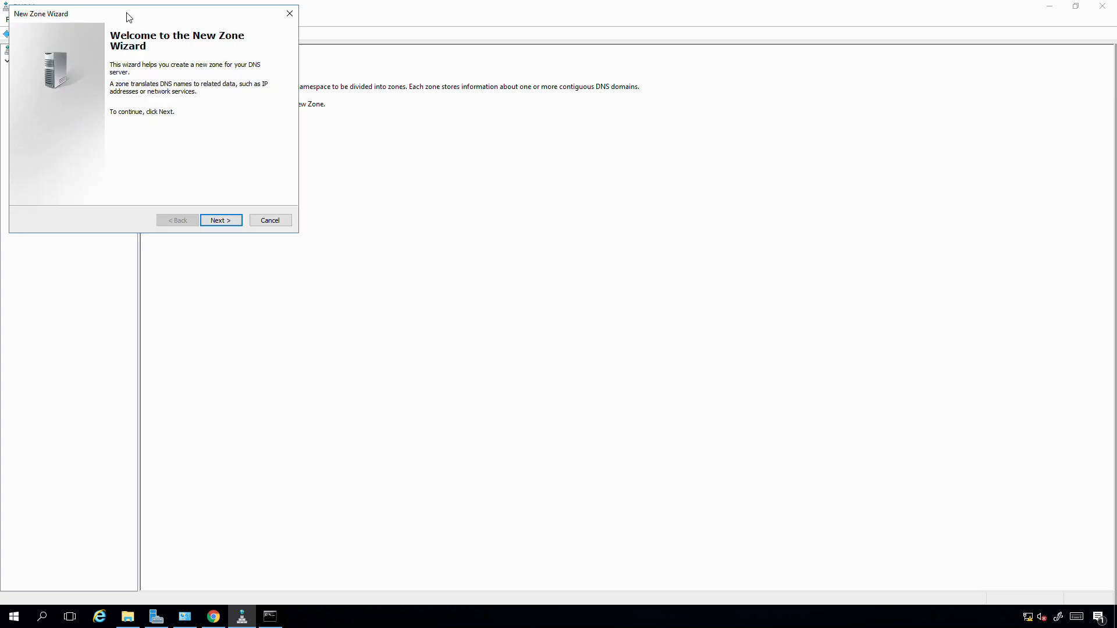
{"action": "left_click_drag", "start_coordinate": [128, 17], "coordinate": [245, 61]}
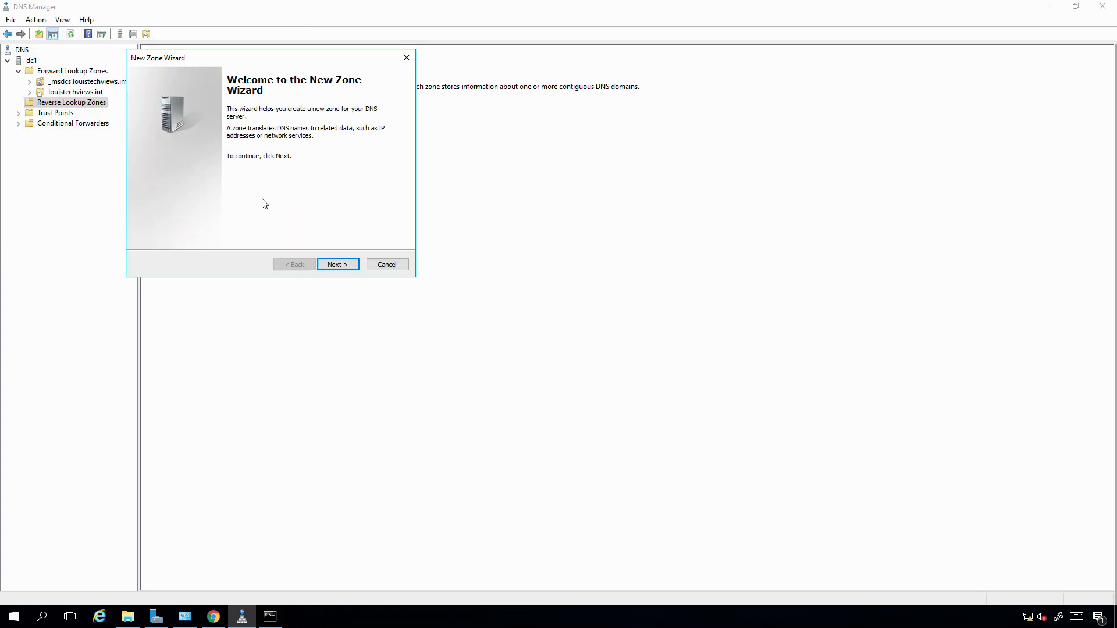
{"action": "left_click", "coordinate": [338, 263]}
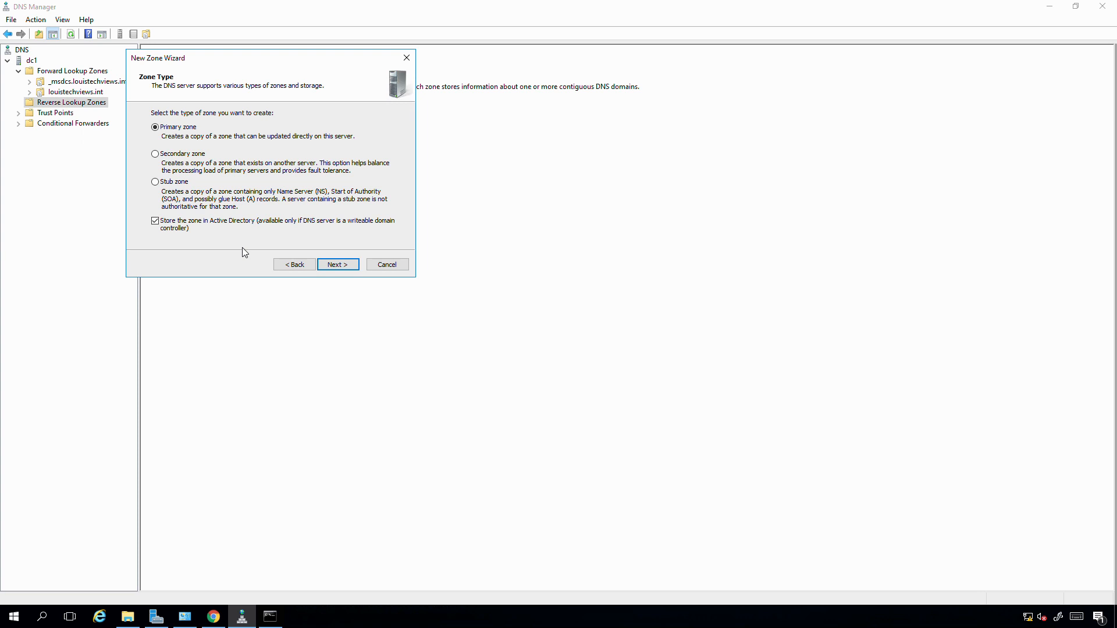
{"action": "left_click", "coordinate": [332, 266]}
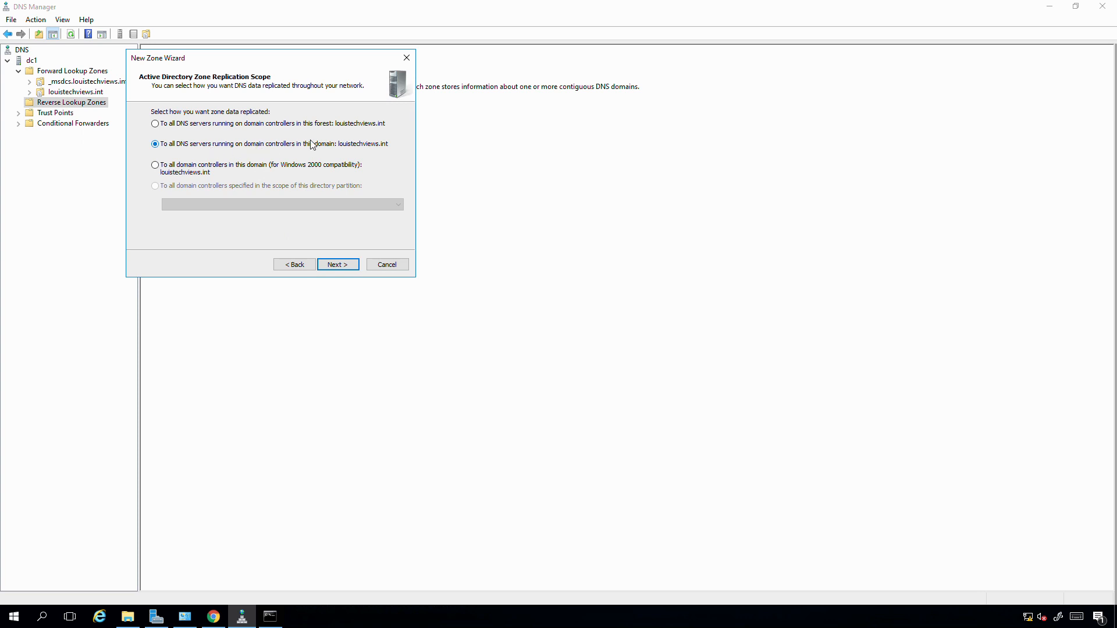
{"action": "left_click", "coordinate": [334, 264]}
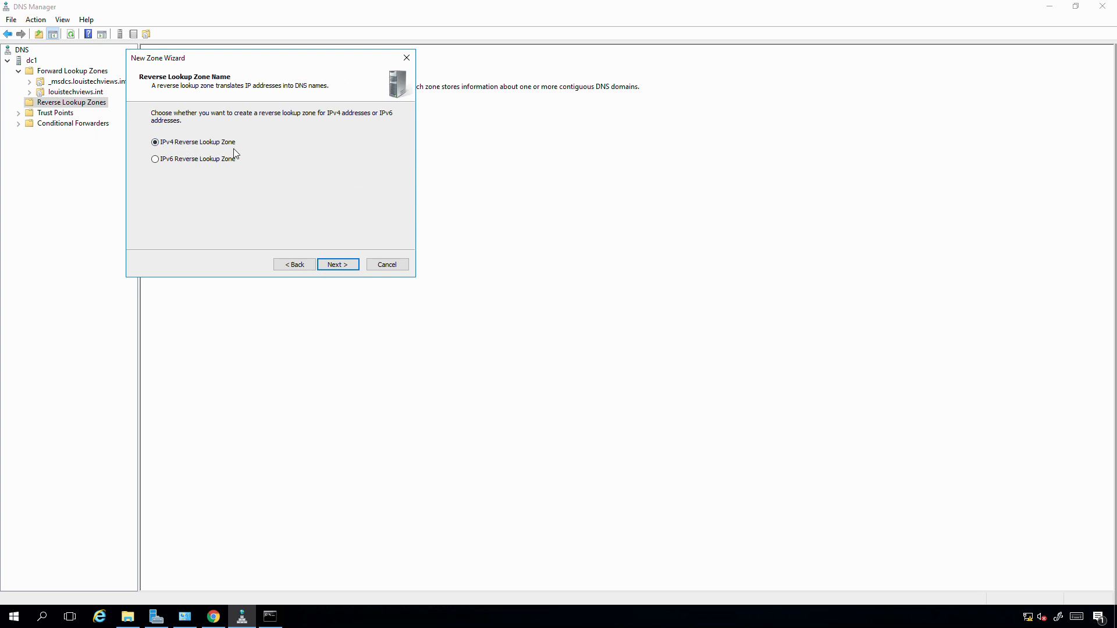
{"action": "left_click", "coordinate": [338, 264]}
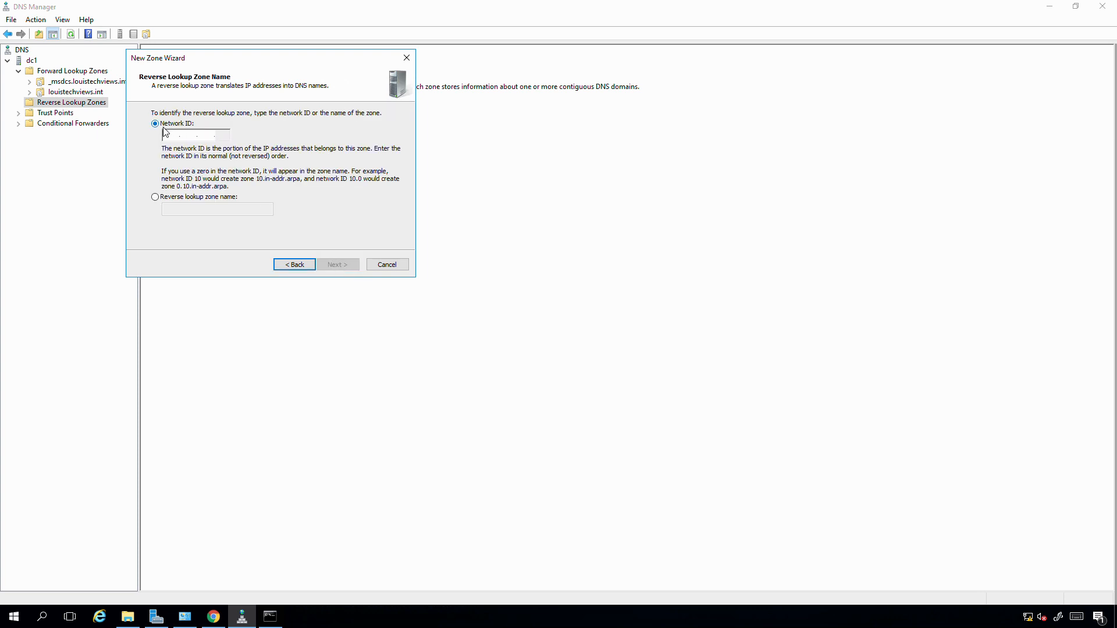
- Set the reverse zone's network ID to 192.168.150, allow only secure dynamic updates and finish creating the zone
{"action": "left_click", "coordinate": [177, 139]}
{"action": "type", "text": "192."}
{"action": "type", "text": "168.150."}
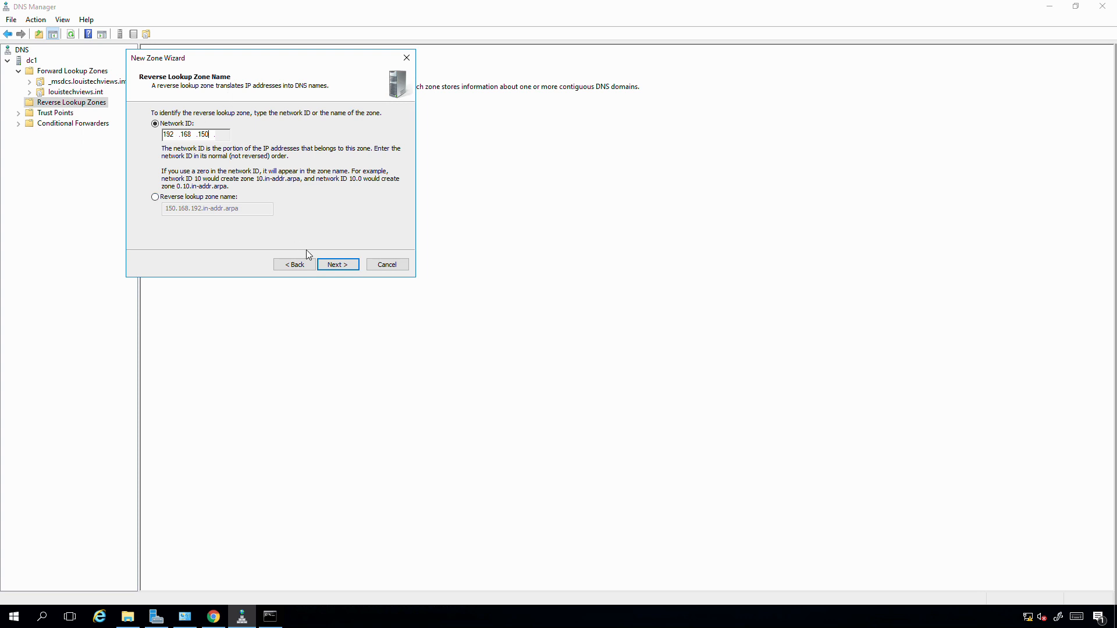
{"action": "left_click", "coordinate": [339, 269]}
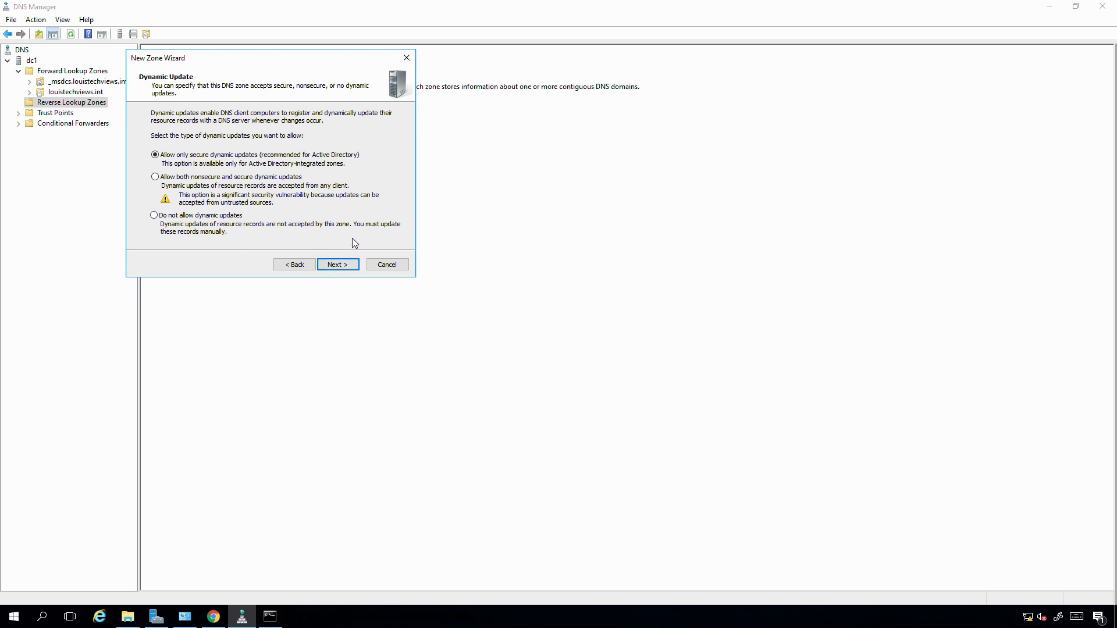
{"action": "left_click", "coordinate": [337, 264]}
{"action": "left_click", "coordinate": [338, 270]}
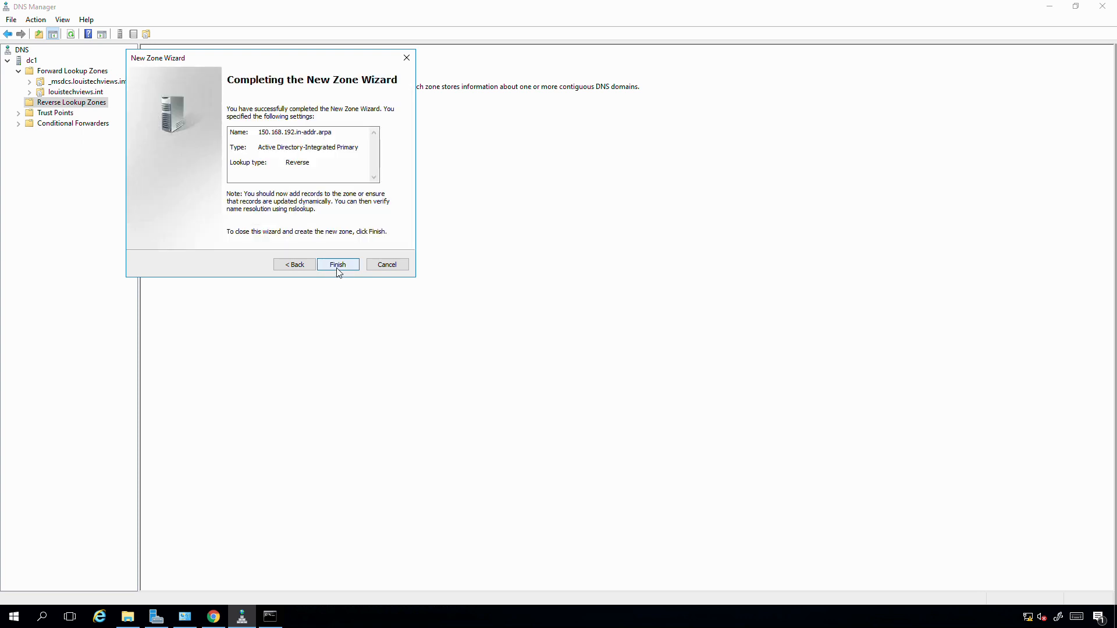
{"action": "left_click", "coordinate": [338, 270]}
- Expand the reverse lookup zones, open 150.168.192.in-addr.arpa and refresh its record list
{"action": "double_click", "coordinate": [75, 103]}
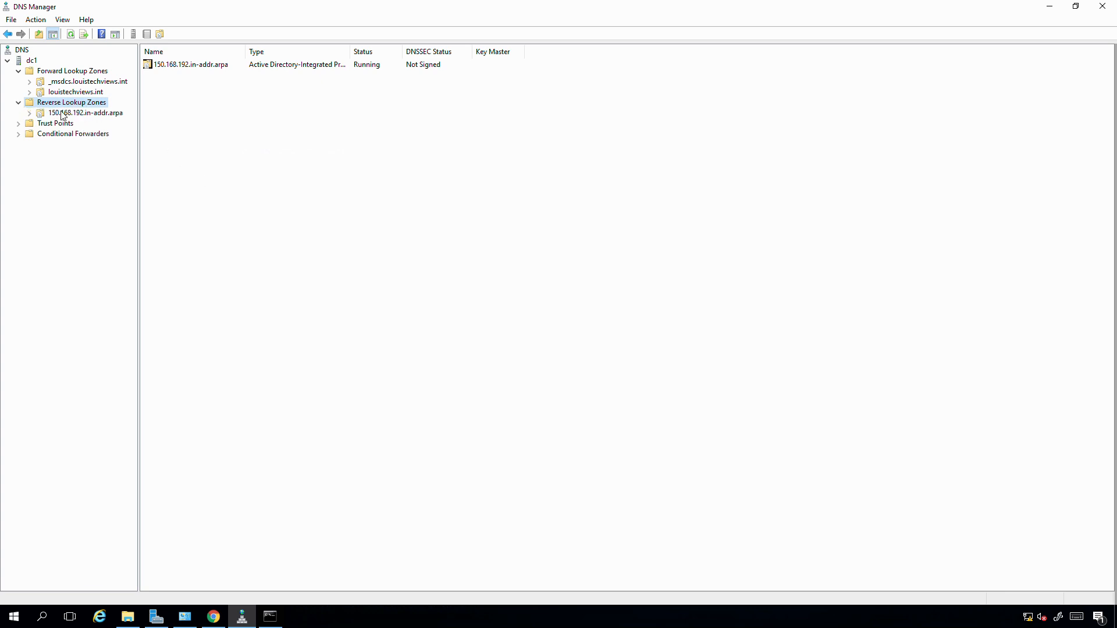
{"action": "left_click", "coordinate": [86, 114]}
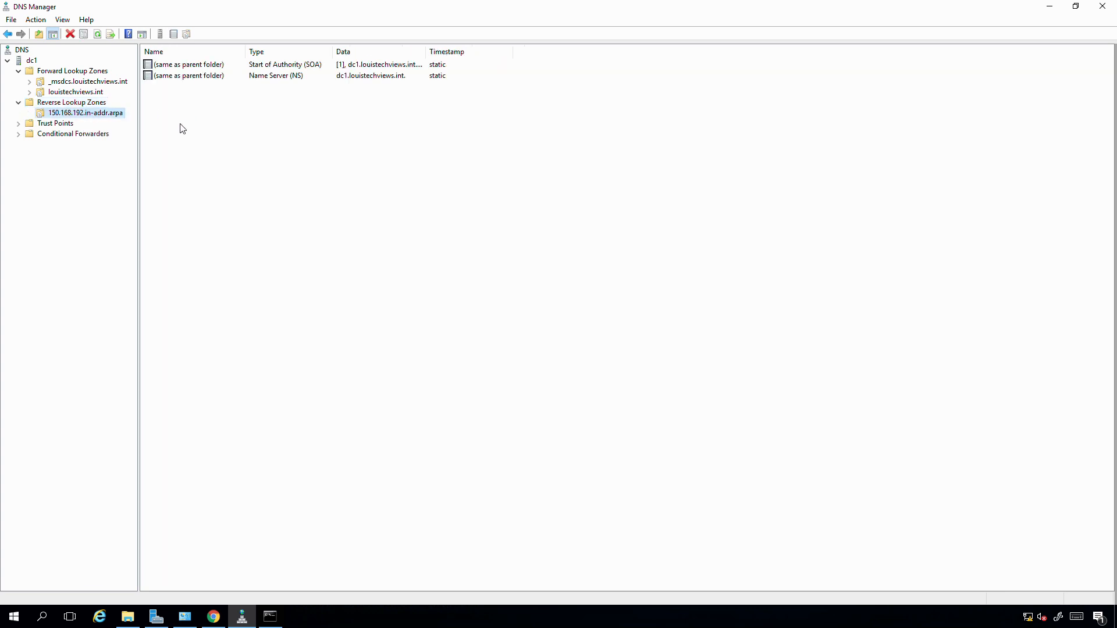
{"action": "right_click", "coordinate": [204, 116]}
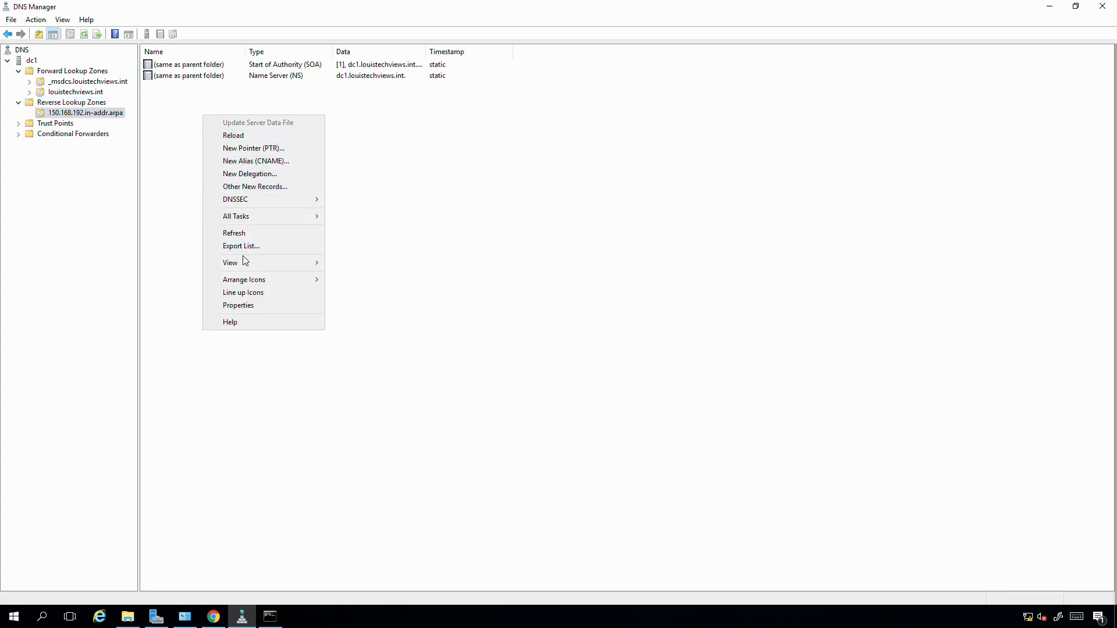
{"action": "left_click", "coordinate": [240, 235]}
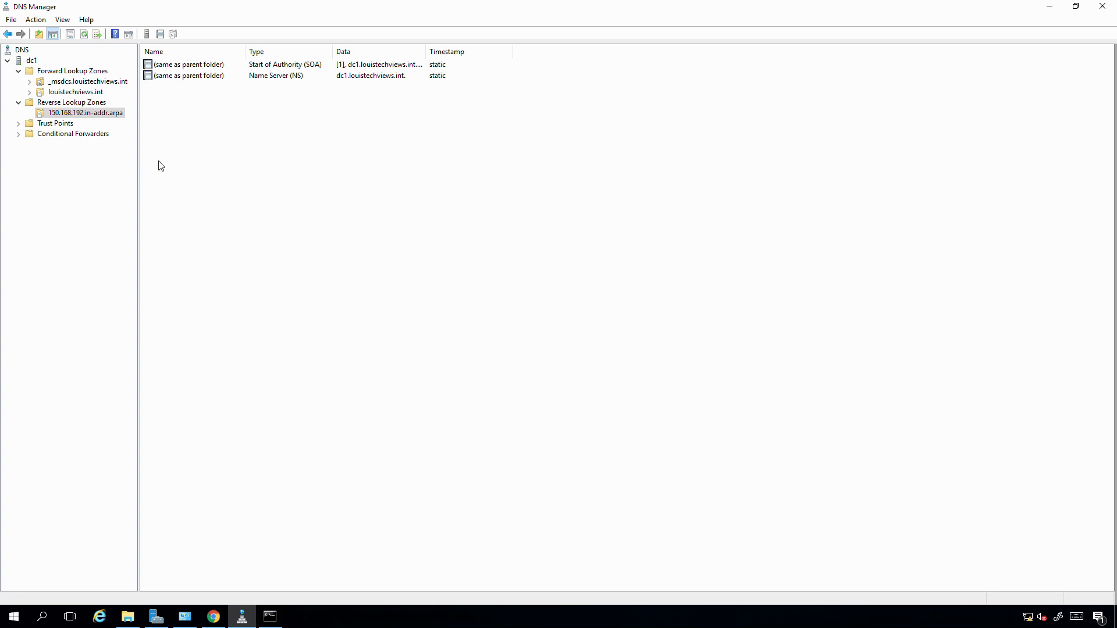
- Switch to the Command Prompt, clear its screen and register this computer's DNS records with ipconfig /registerdns
{"action": "left_click", "coordinate": [279, 619]}
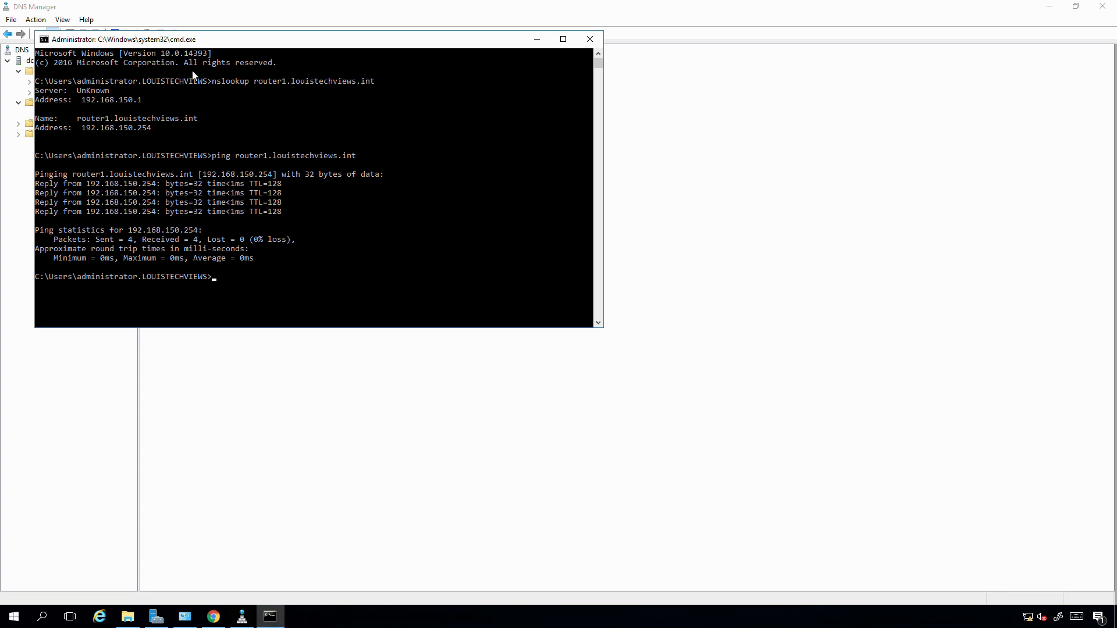
{"action": "left_click_drag", "start_coordinate": [379, 229], "coordinate": [404, 264]}
{"action": "left_click", "coordinate": [405, 388]}
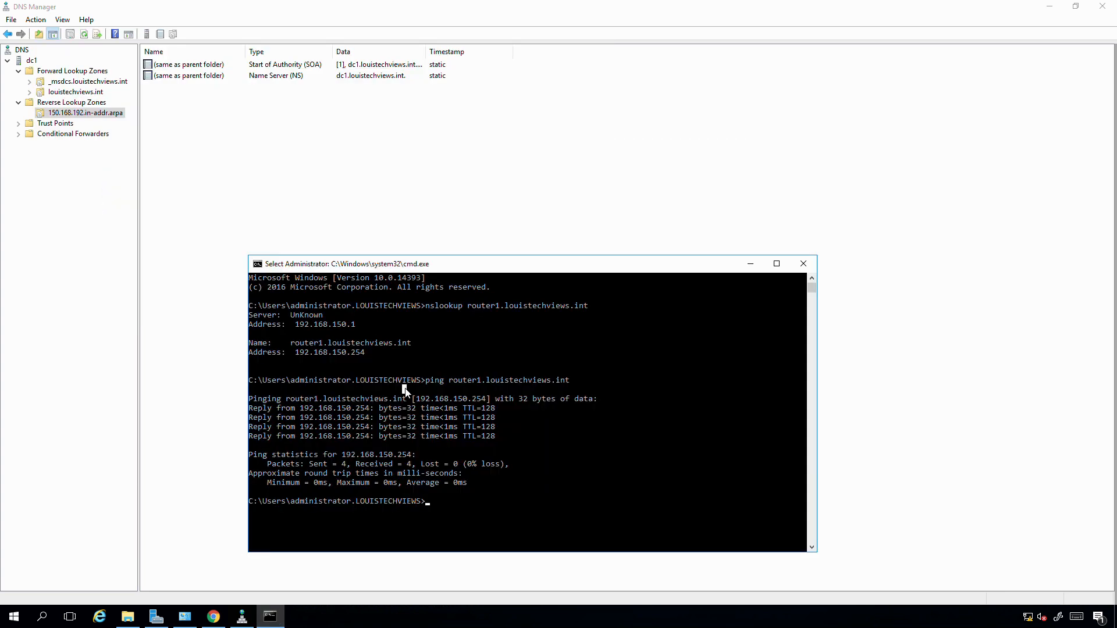
{"action": "key", "text": "Escape"}
{"action": "type", "text": "cls"}
{"action": "key", "text": "Return"}
{"action": "type", "text": "ipconf"}
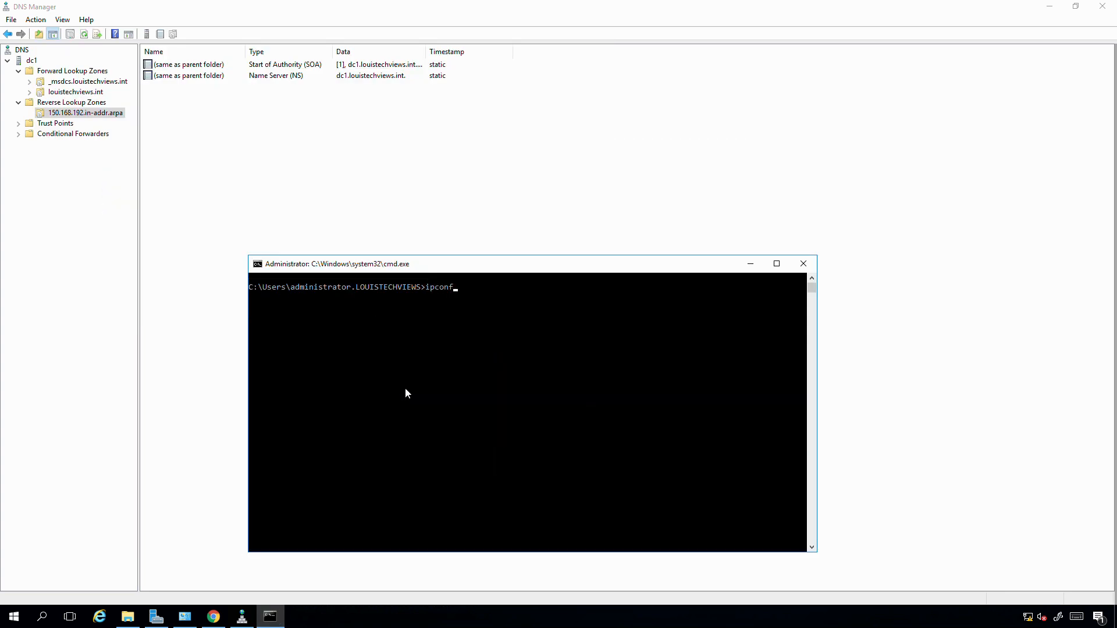
{"action": "type", "text": "ig /registerdns"}
{"action": "key", "text": "Return"}
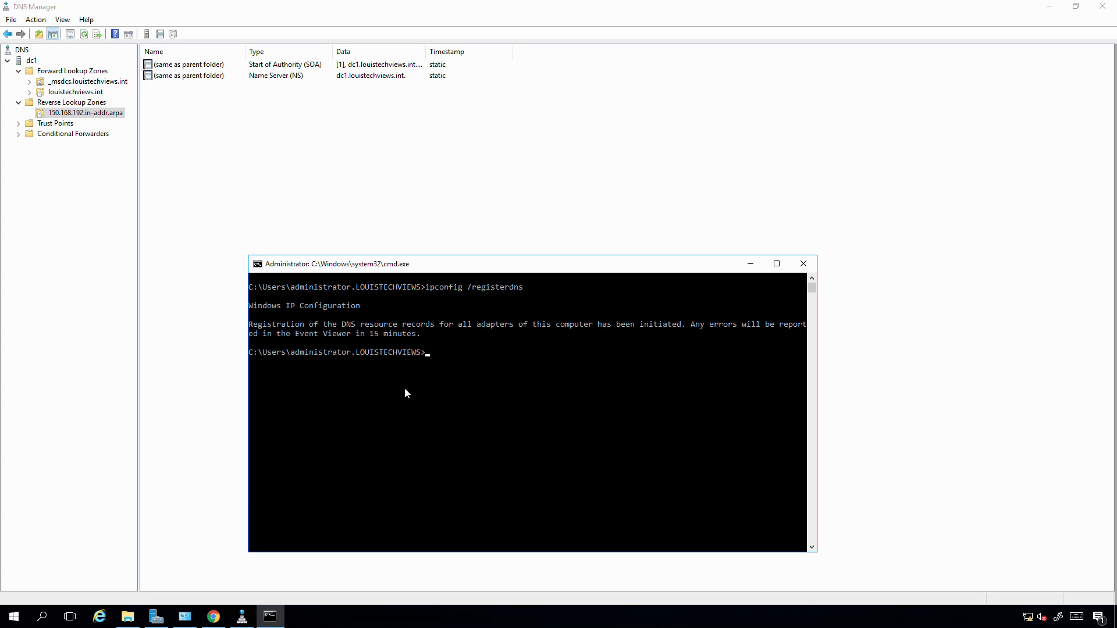
- Return to DNS Manager and refresh the record list of the 150.168.192.in-addr.arpa zone
{"action": "left_click", "coordinate": [226, 149]}
{"action": "right_click", "coordinate": [226, 149]}
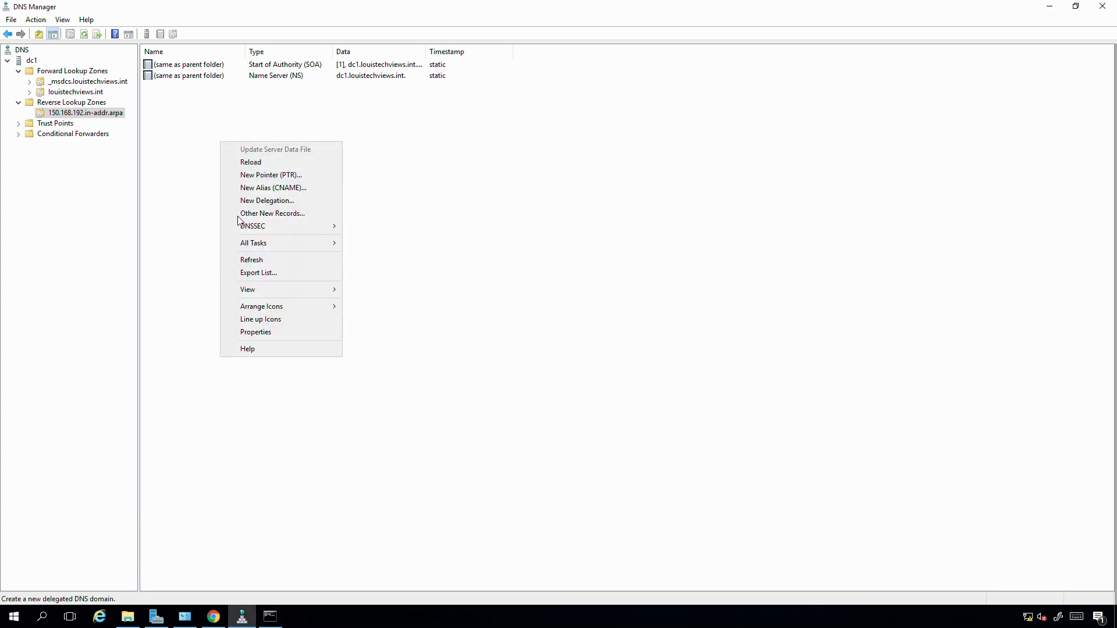
{"action": "left_click", "coordinate": [248, 263]}
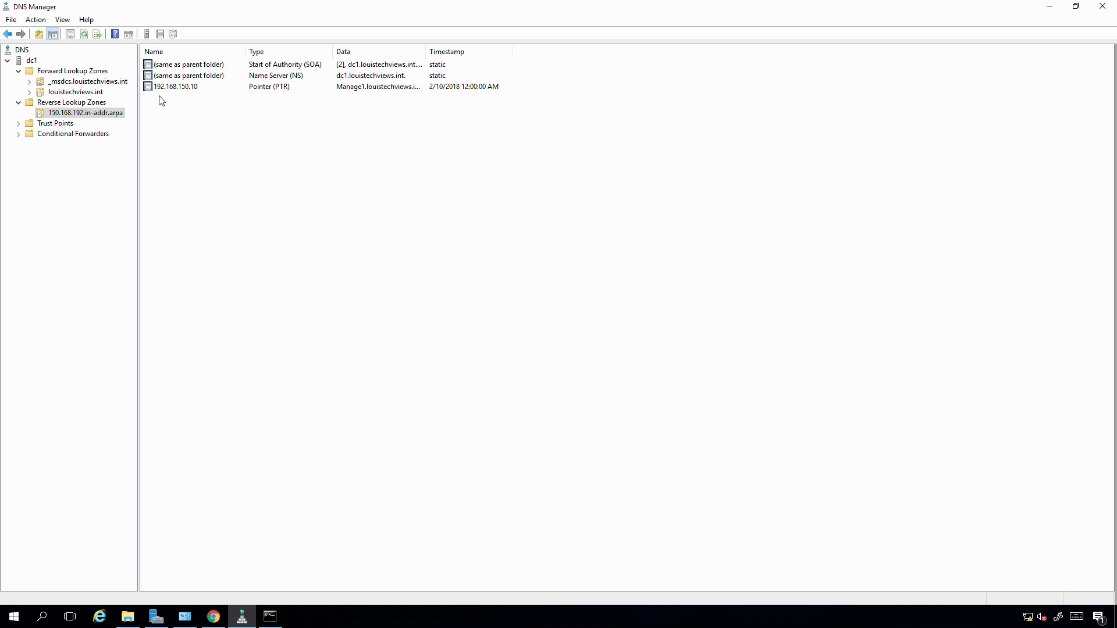
- Switch to the Command Prompt and run a forward lookup of manage1 with nslookup
{"action": "left_click", "coordinate": [271, 618]}
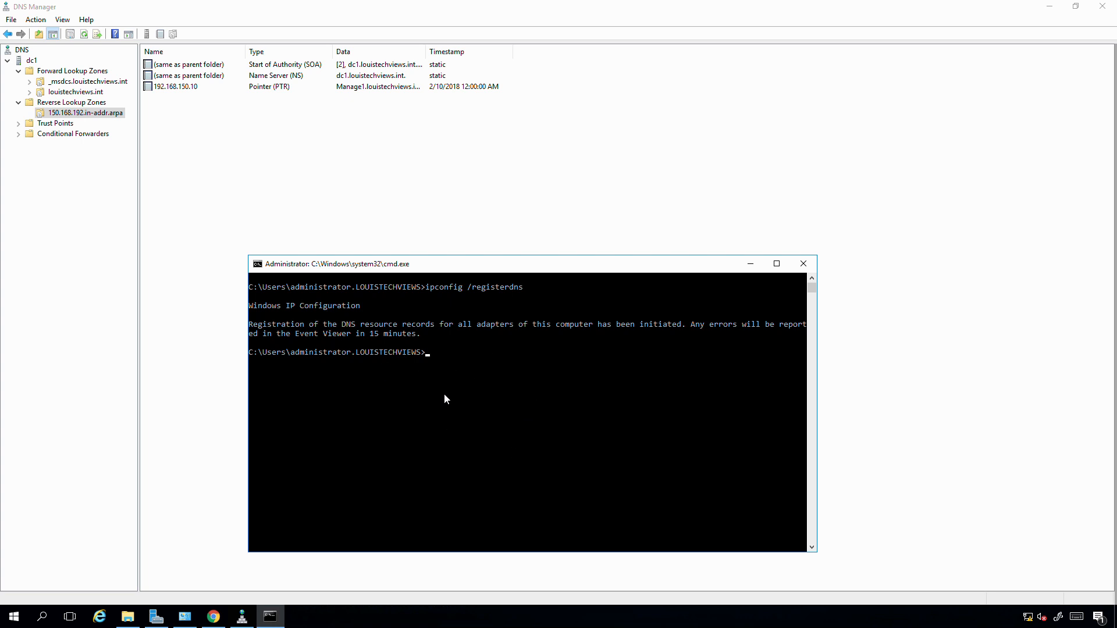
{"action": "type", "text": "nslookup manage1"}
{"action": "key", "text": "Return"}
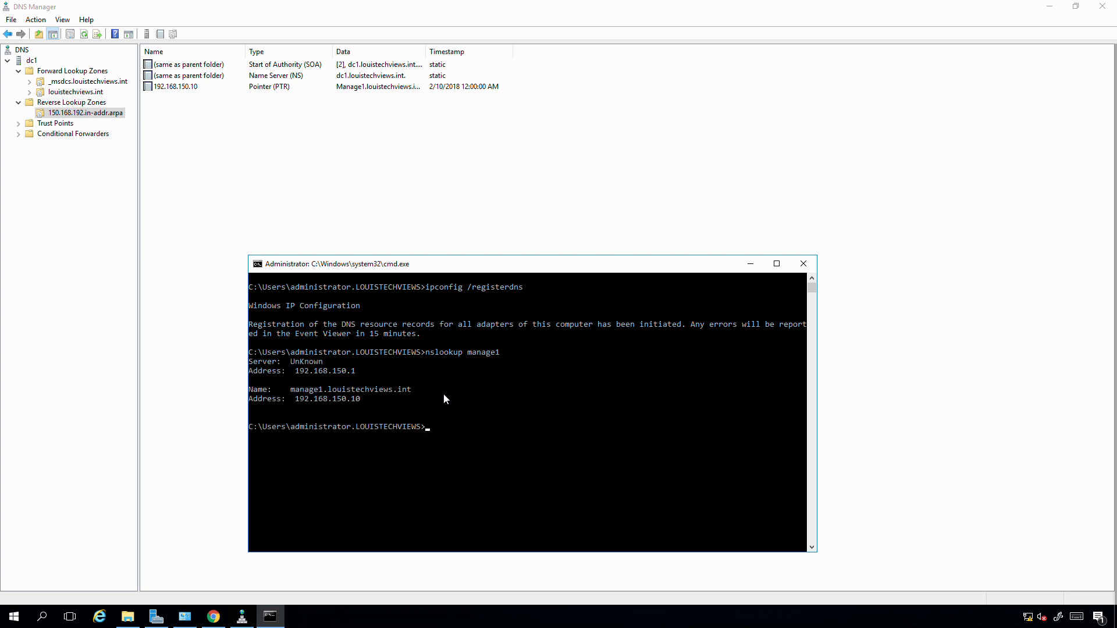
- Run a reverse lookup of 192.168.150.10 with nslookup
{"action": "type", "text": "nslookup 192.168.150.10"}
{"action": "key", "text": "Return"}
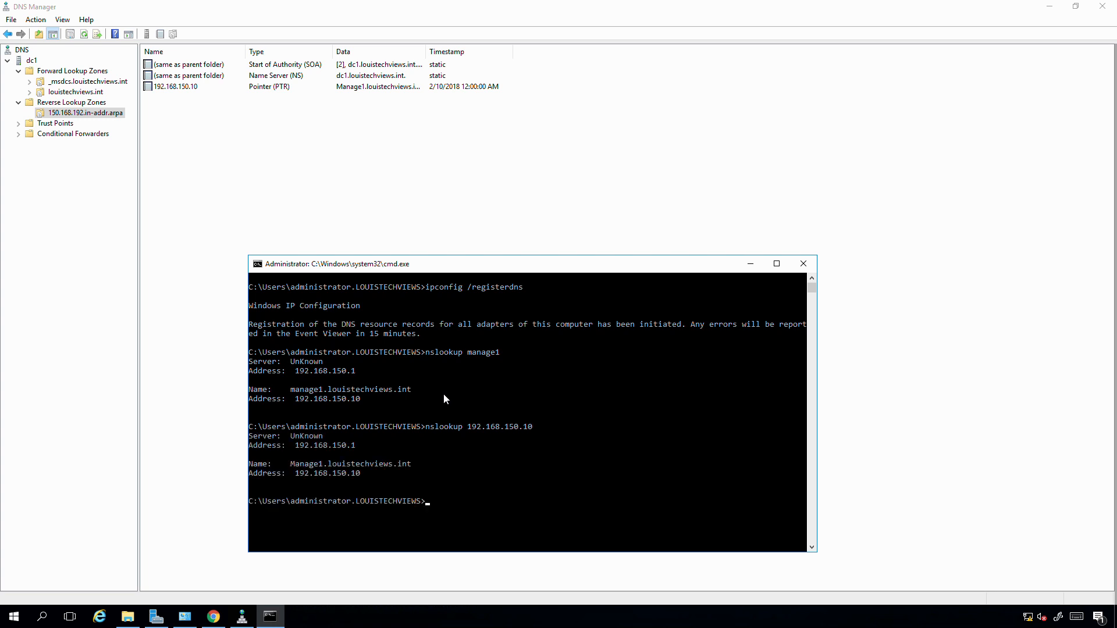